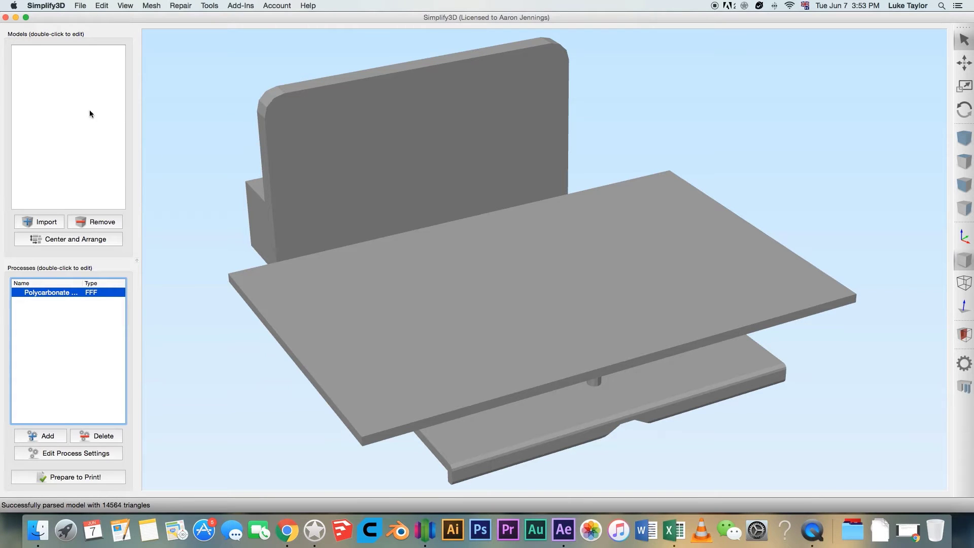
# Import uplink4.stl from Downloads onto the bed and set its Z rotation to 270°
pyautogui.click(44, 222)
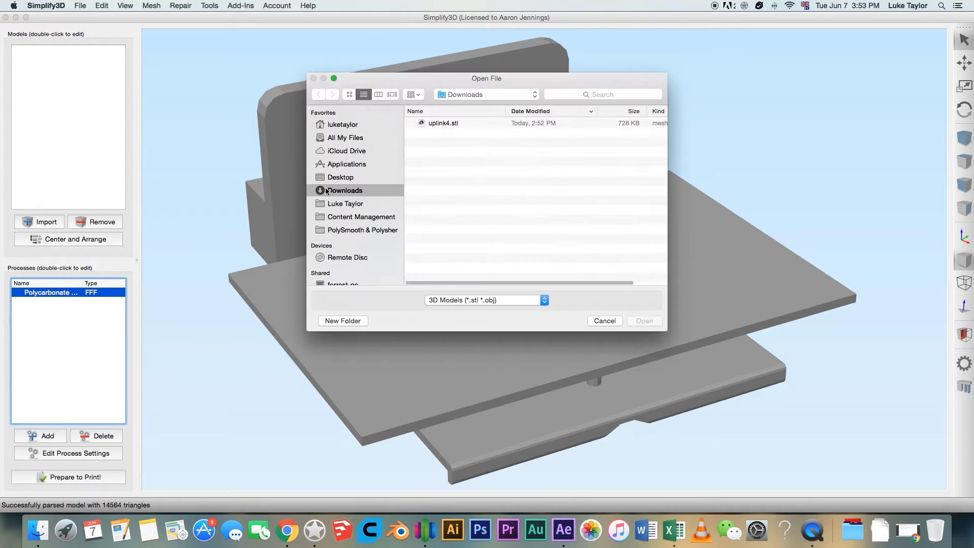
pyautogui.doubleClick(444, 123)
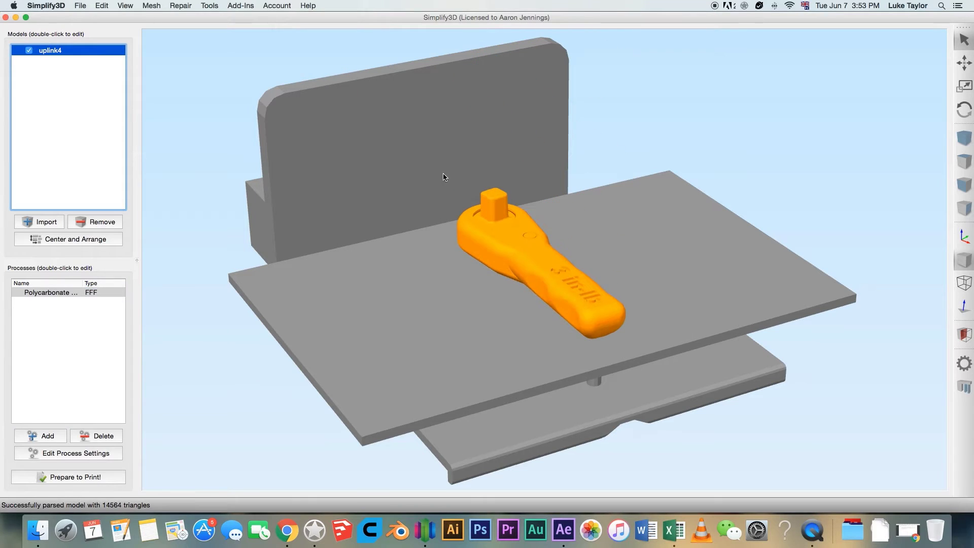
pyautogui.doubleClick(571, 283)
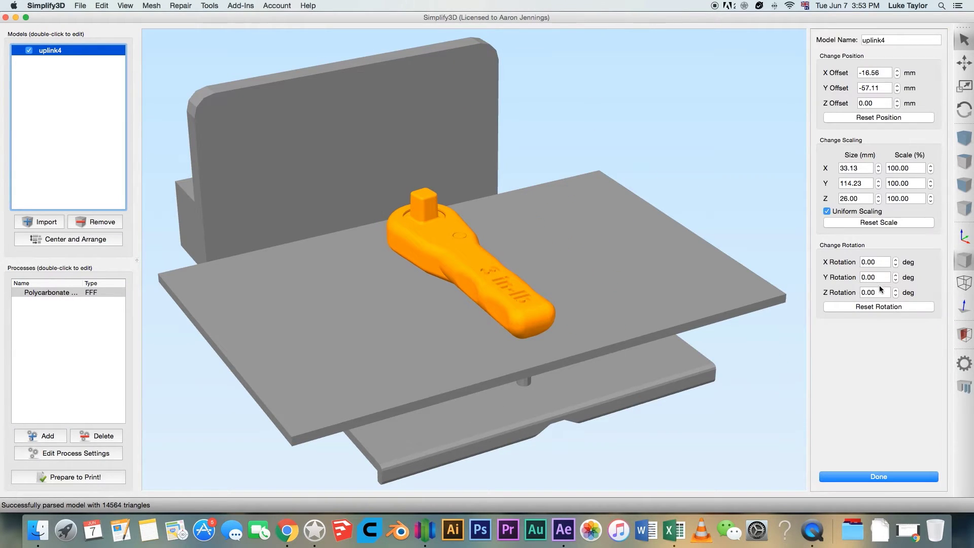
pyautogui.click(878, 292)
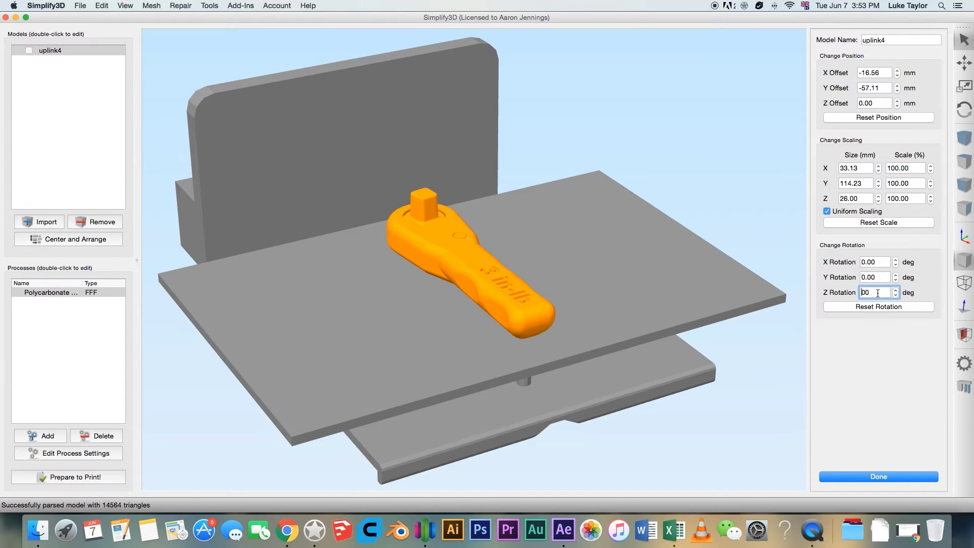
pyautogui.write('200')
pyautogui.press('Return')
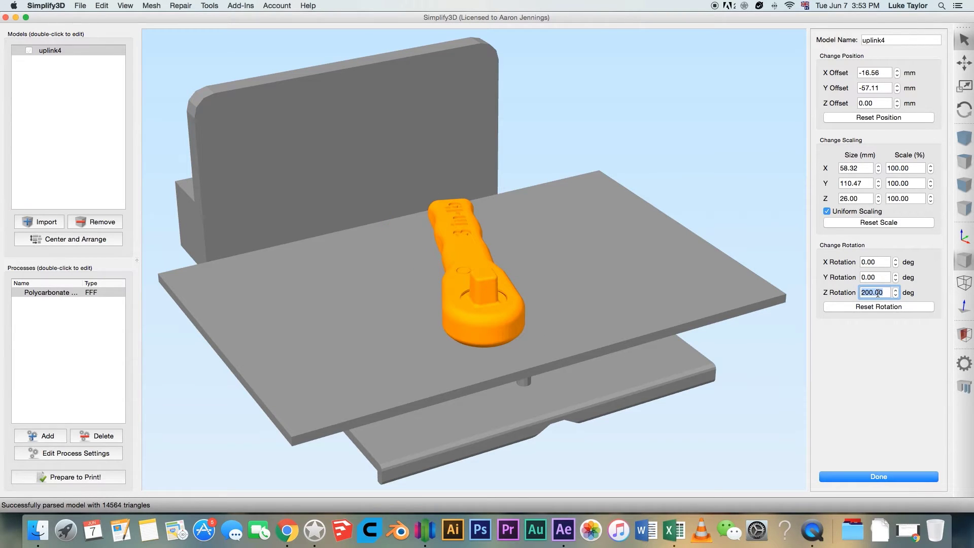
pyautogui.press('Return')
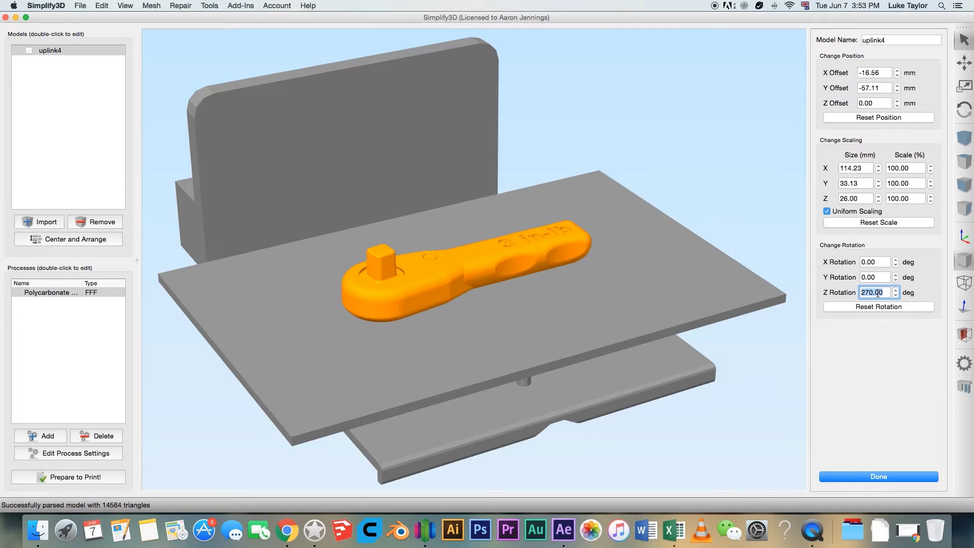
# In the Polycarbonate PC process, add material PC with extrusion multiplier 1.00 and a 0.40 mm nozzle
pyautogui.click(887, 480)
pyautogui.click(76, 454)
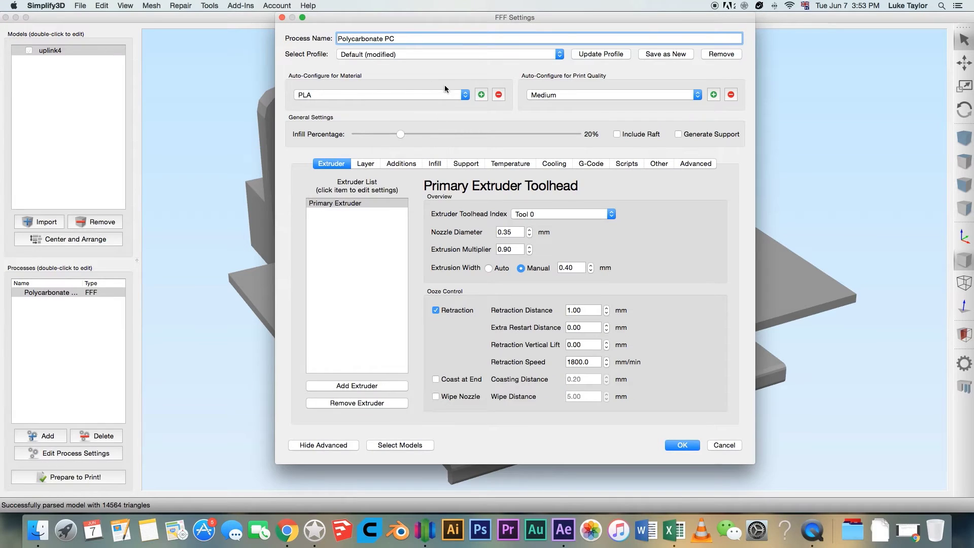
pyautogui.click(481, 95)
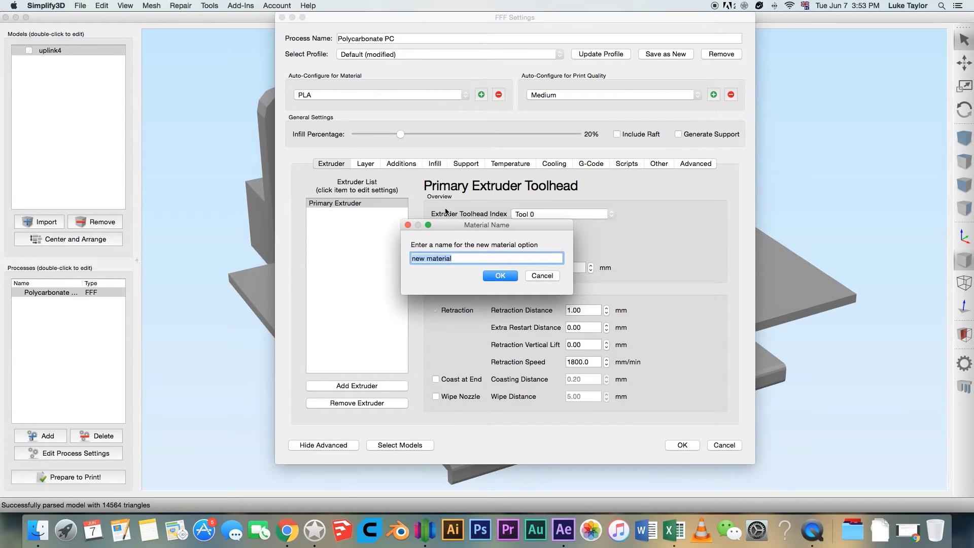
pyautogui.write('PC')
pyautogui.click(492, 275)
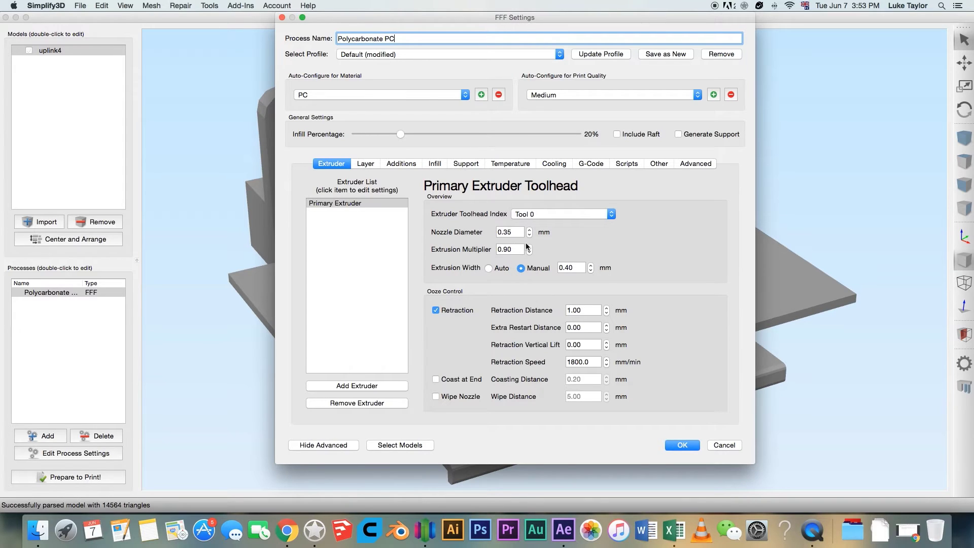
pyautogui.click(529, 247)
pyautogui.click(529, 247)
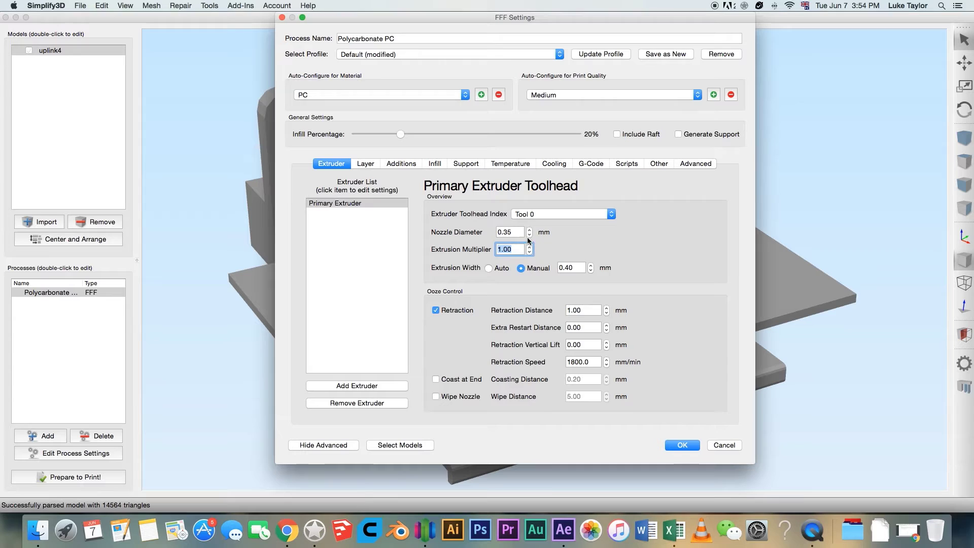
pyautogui.click(529, 230)
pyautogui.click(529, 230)
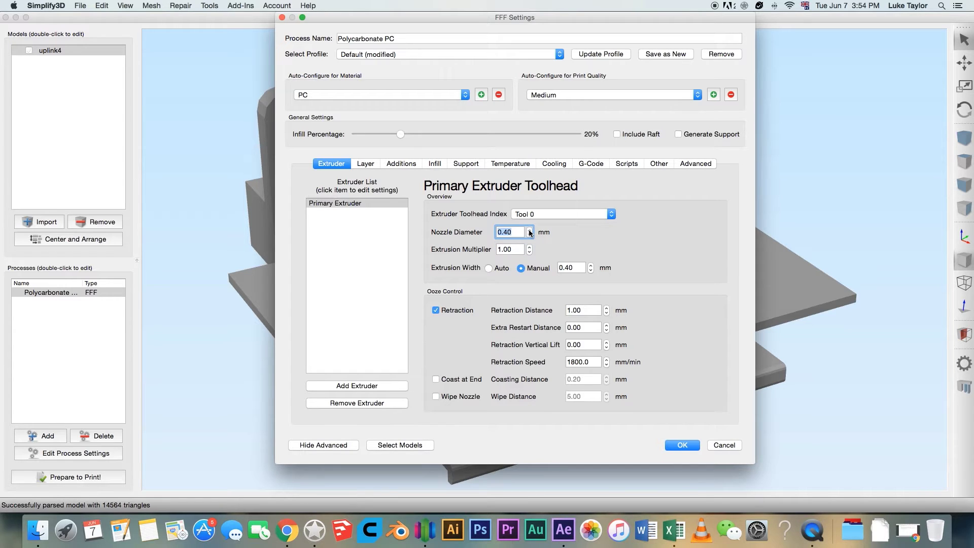
# Enable a raft with 0.3 mm separation, then review the Infill and Support settings
pyautogui.click(366, 165)
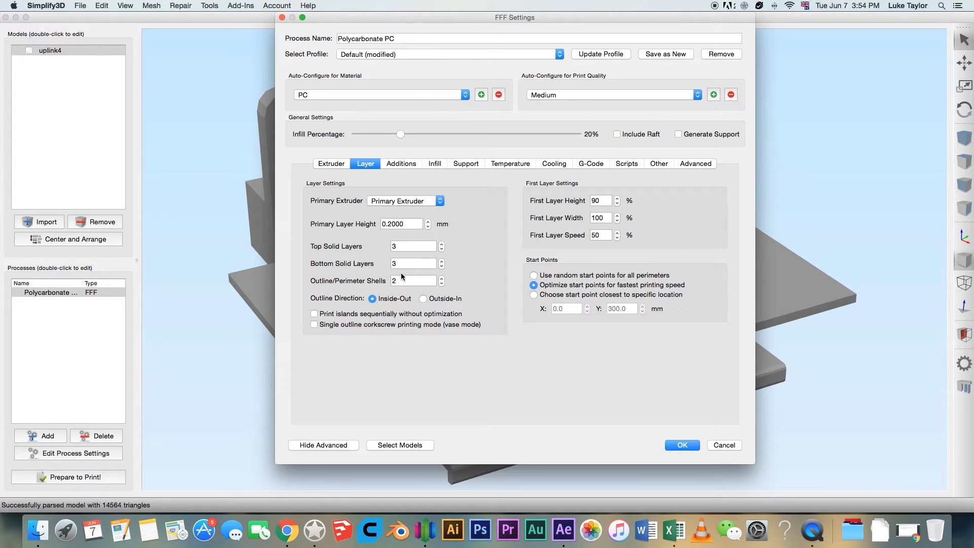
pyautogui.click(405, 163)
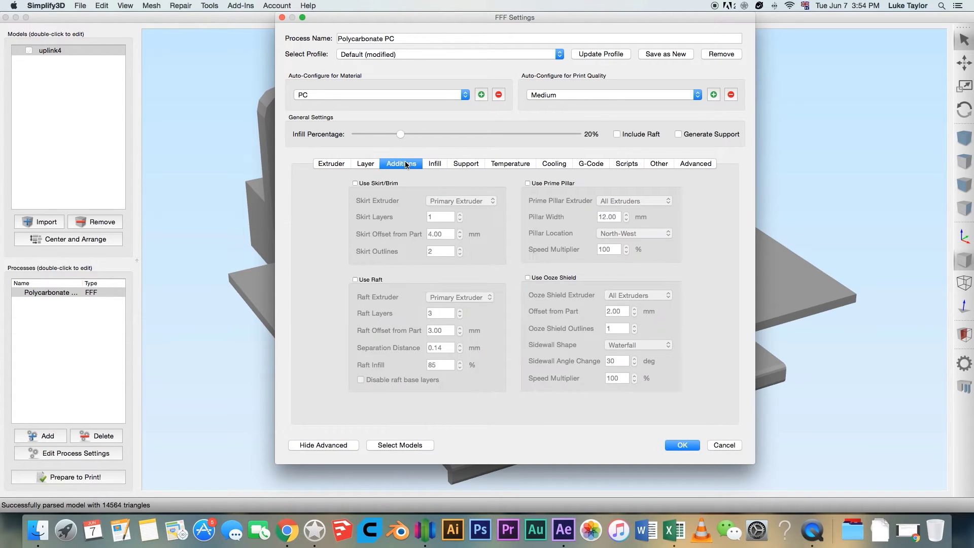
pyautogui.click(355, 280)
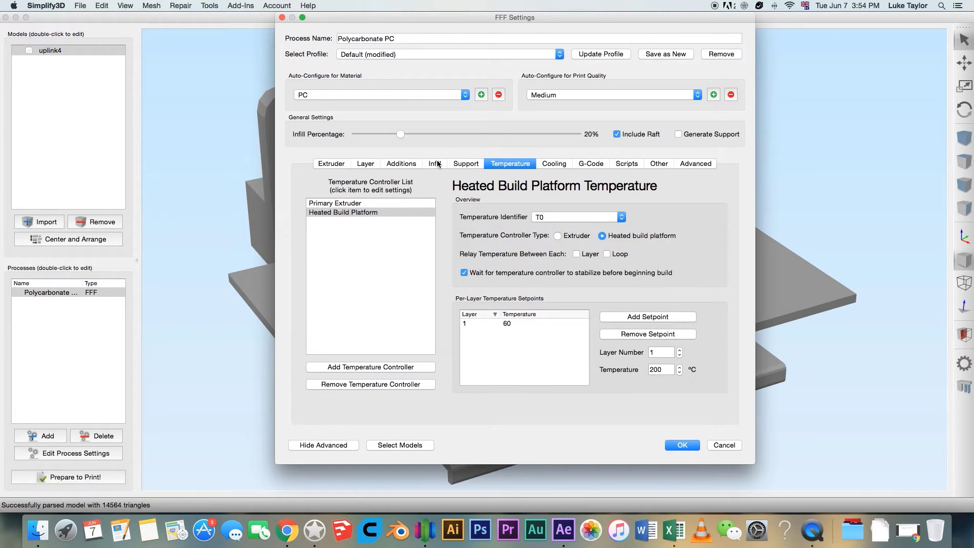
pyautogui.click(437, 162)
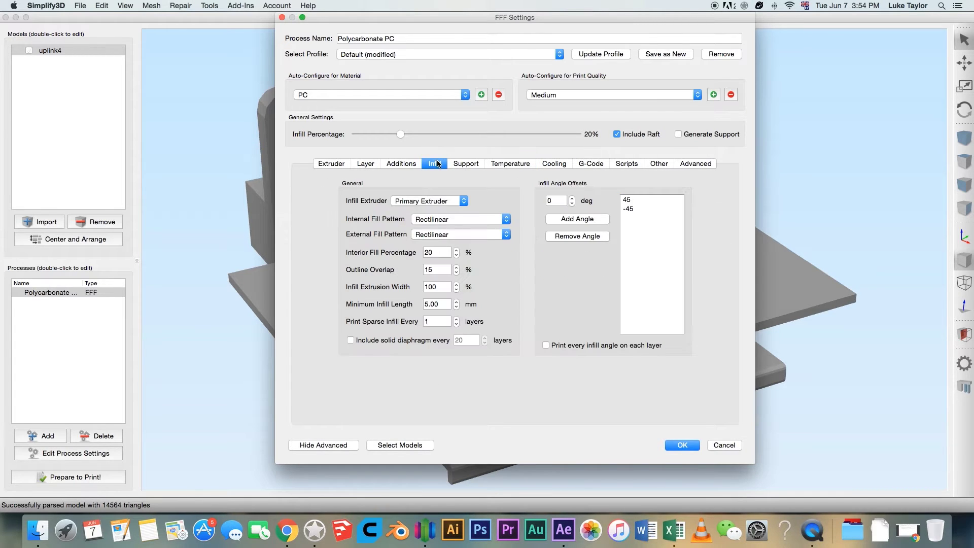
pyautogui.click(462, 163)
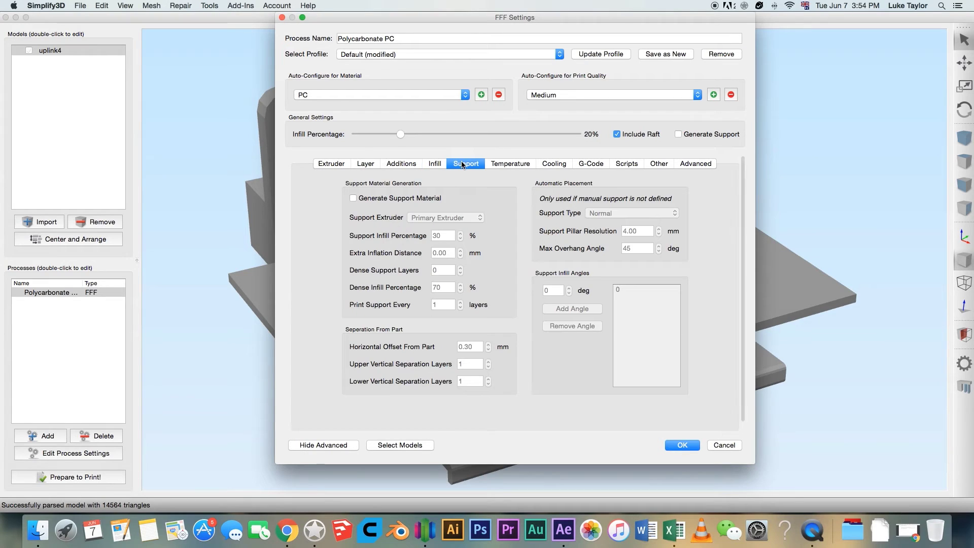
# Replace the 60 °C heated bed setpoint with 80 °C at layer 1
pyautogui.click(519, 165)
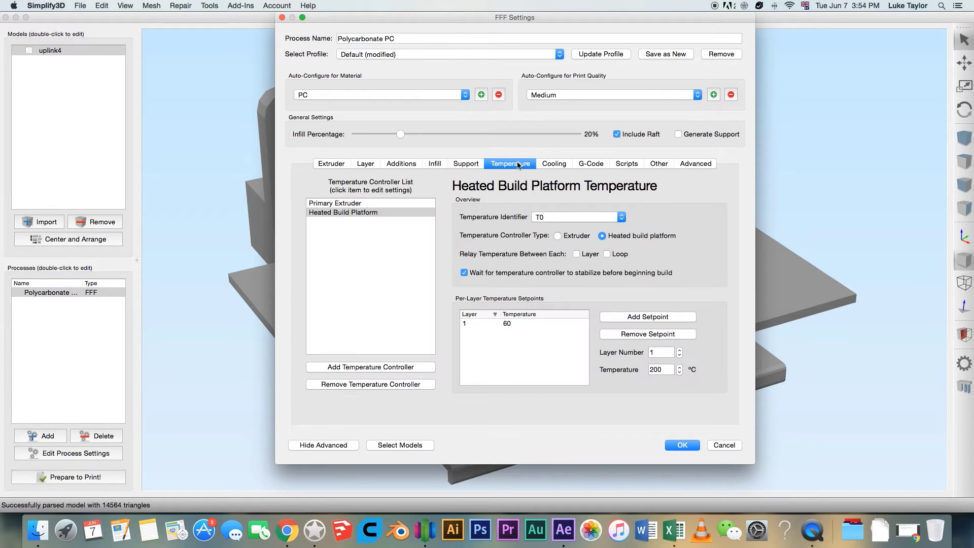
pyautogui.click(506, 325)
pyautogui.click(646, 337)
pyautogui.click(658, 352)
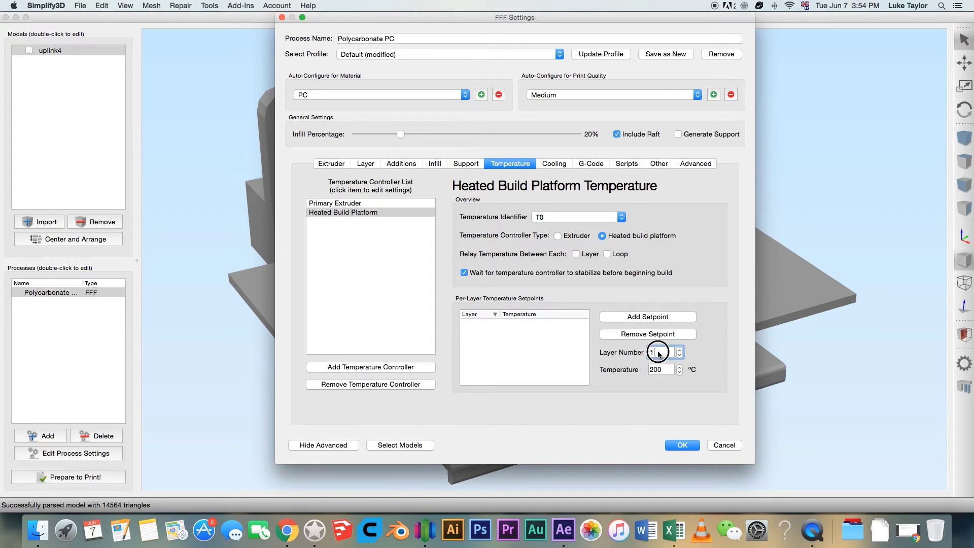
pyautogui.click(661, 369)
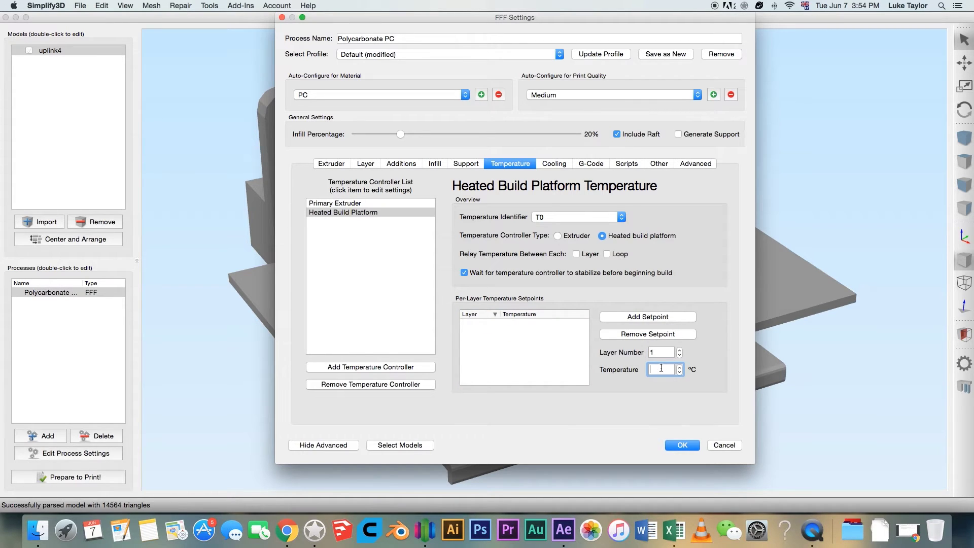
pyautogui.click(637, 318)
# Replace the 190 °C extruder setpoint with 255 °C at layer 1
pyautogui.click(353, 204)
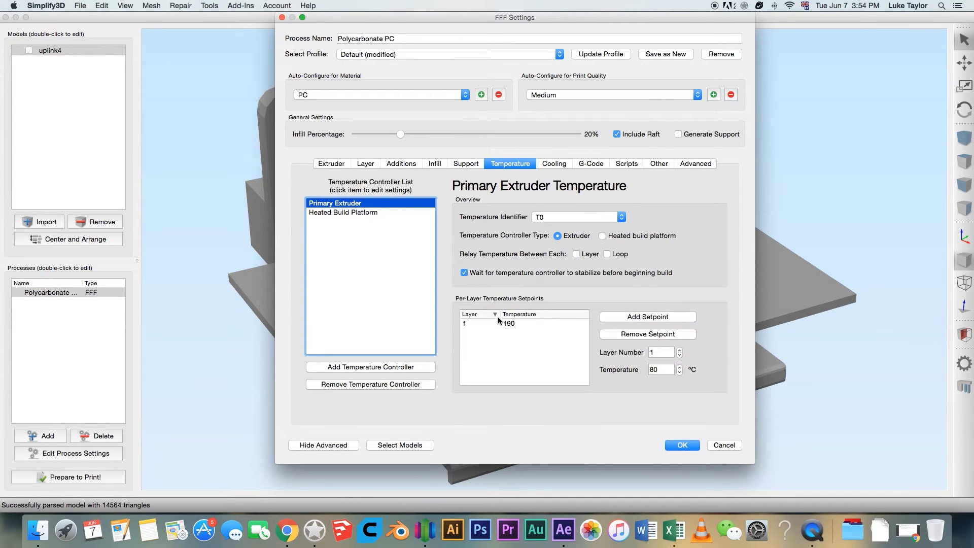
pyautogui.click(505, 324)
pyautogui.click(629, 335)
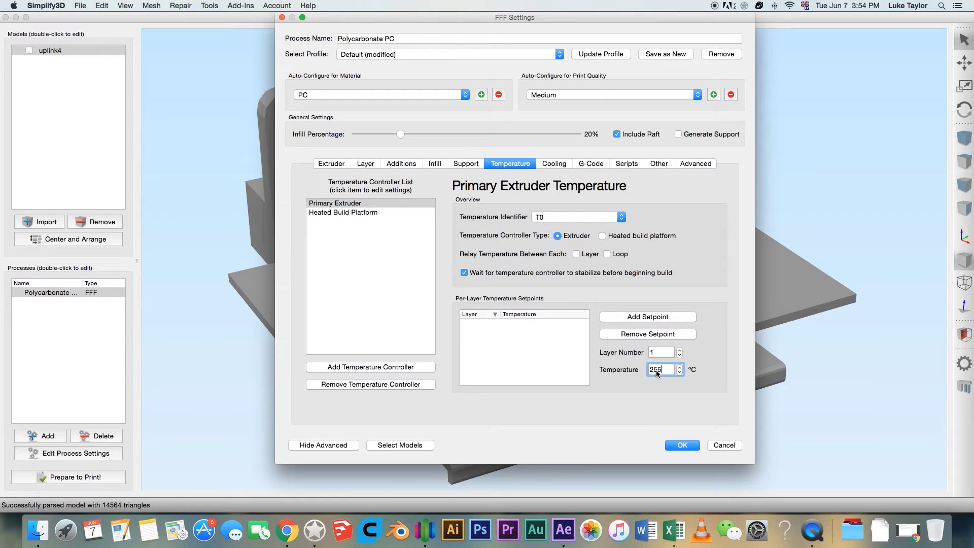
pyautogui.click(655, 370)
pyautogui.write('255')
pyautogui.click(649, 317)
pyautogui.click(364, 213)
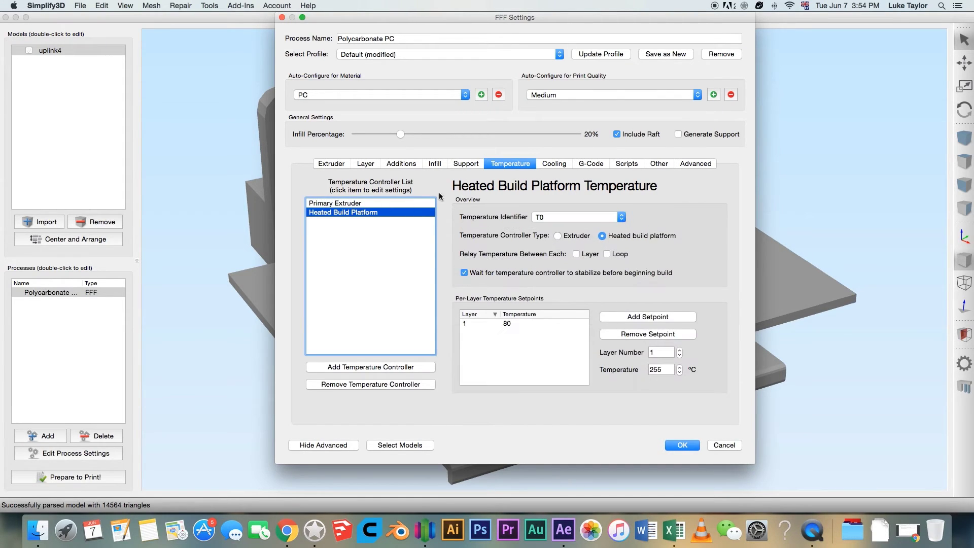
# Remove the layer 2 cooling fan setpoint
pyautogui.click(554, 164)
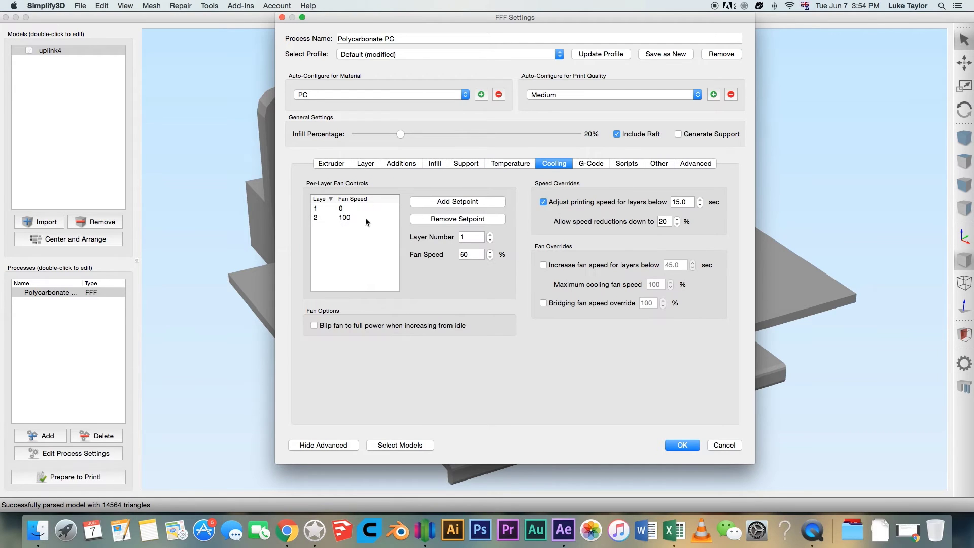
pyautogui.click(345, 217)
pyautogui.click(442, 218)
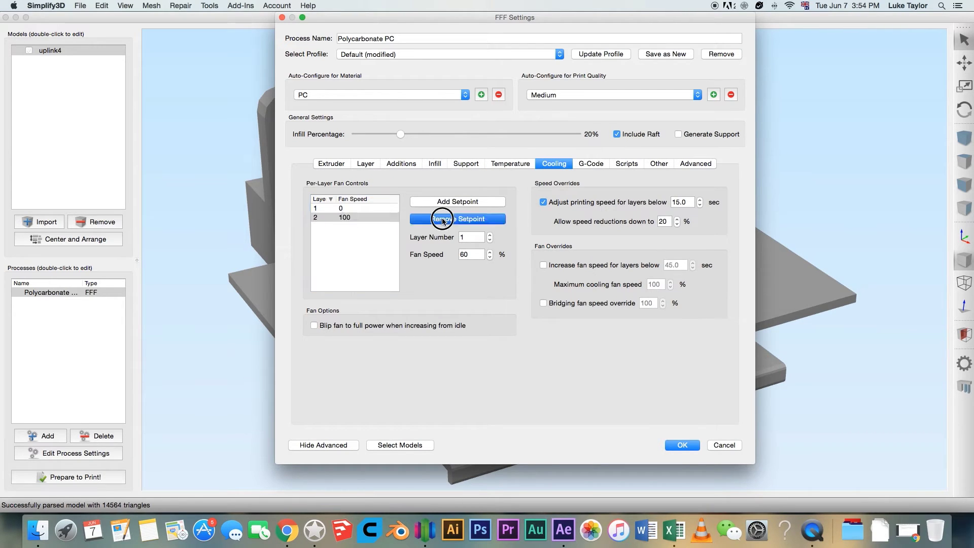
# Raise the default printing speed to 3400 mm/min
pyautogui.click(593, 164)
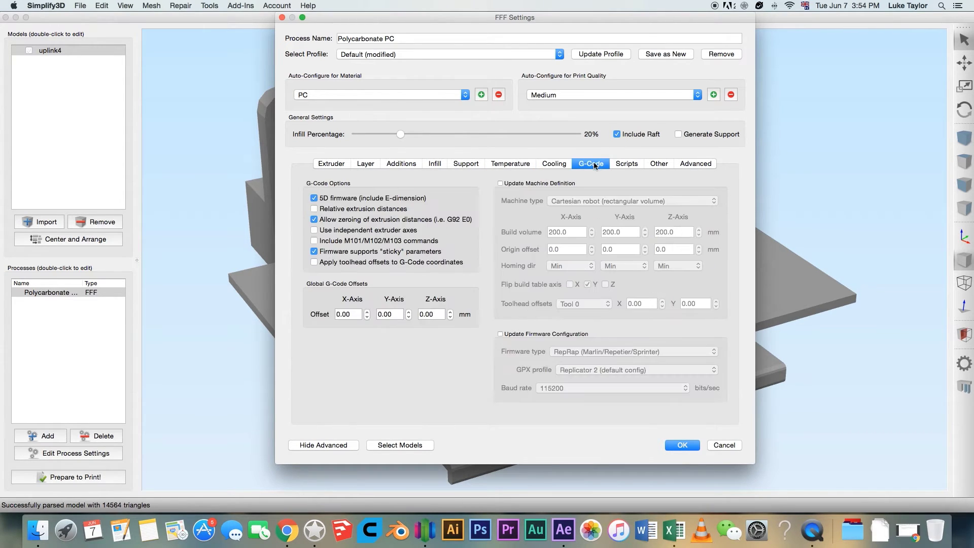
pyautogui.click(628, 164)
pyautogui.click(657, 165)
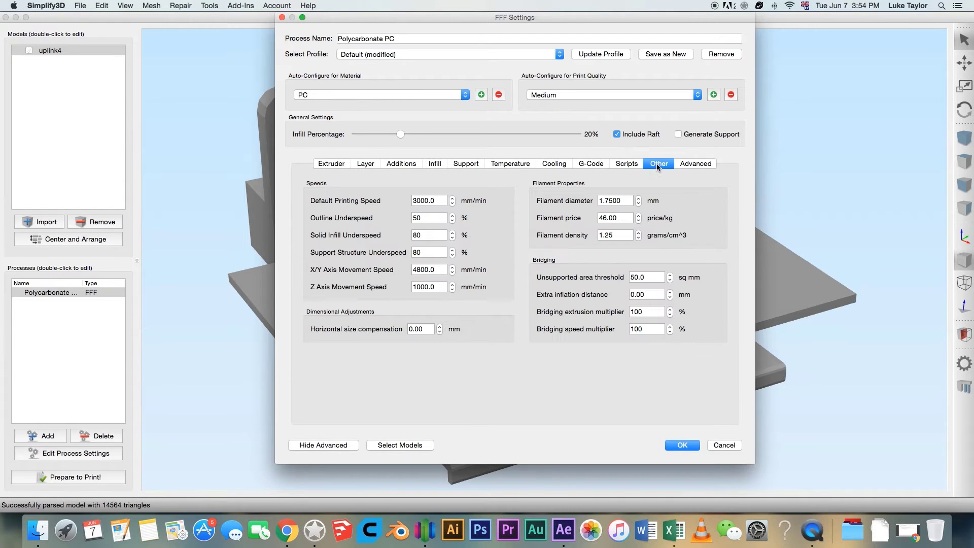
pyautogui.click(452, 198)
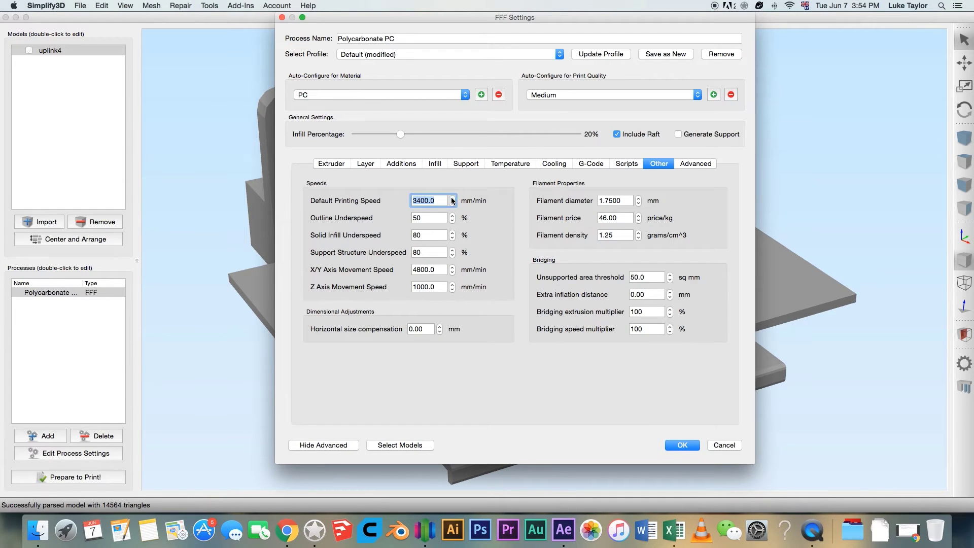
pyautogui.click(694, 168)
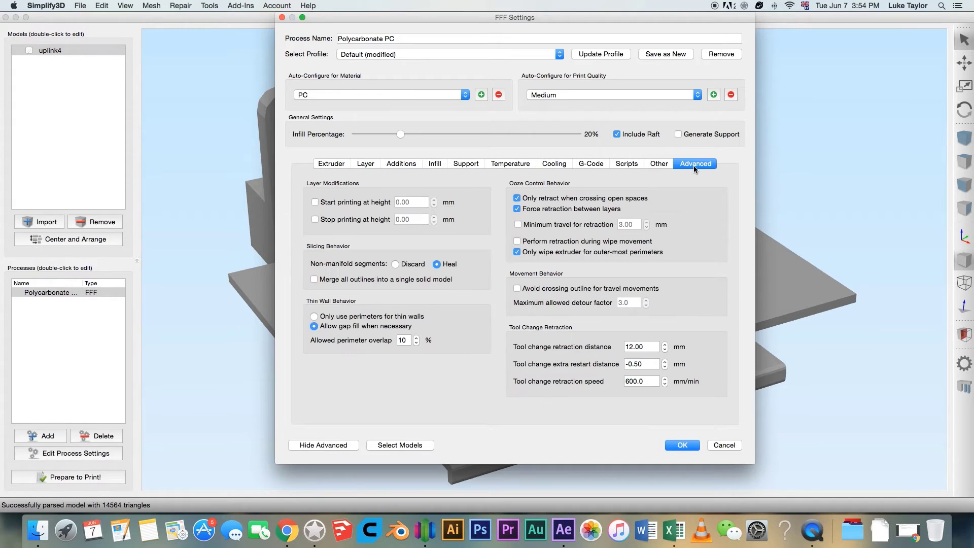
# Slice the wrench, preview the full toolpaths, and save the G-code as uplink4
pyautogui.click(684, 445)
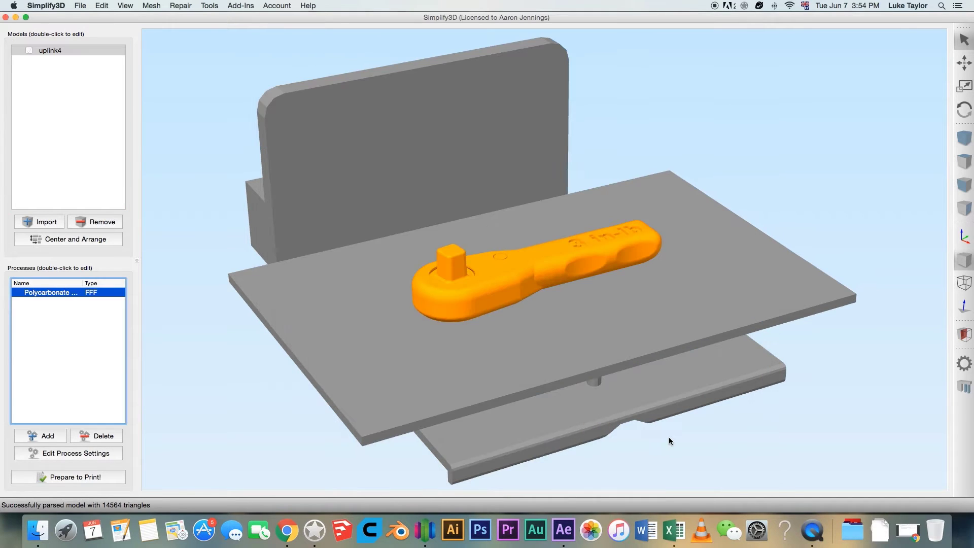
pyautogui.click(51, 479)
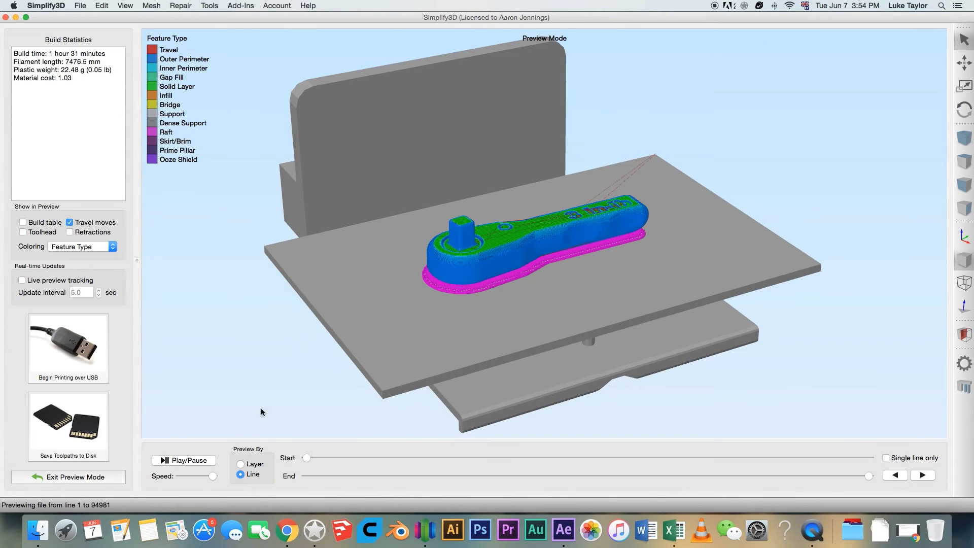
pyautogui.moveTo(526, 477); pyautogui.dragTo(822, 474)
pyautogui.click(73, 438)
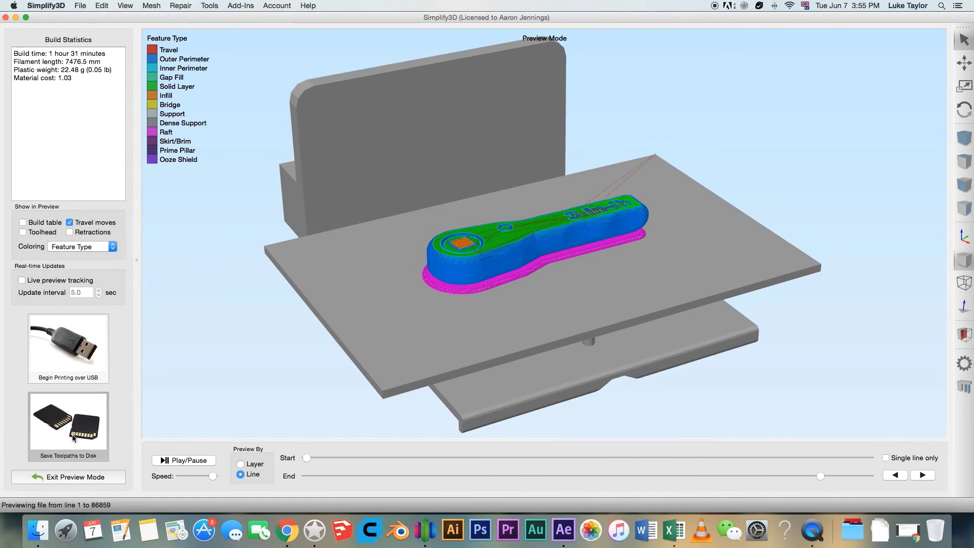
pyautogui.click(570, 202)
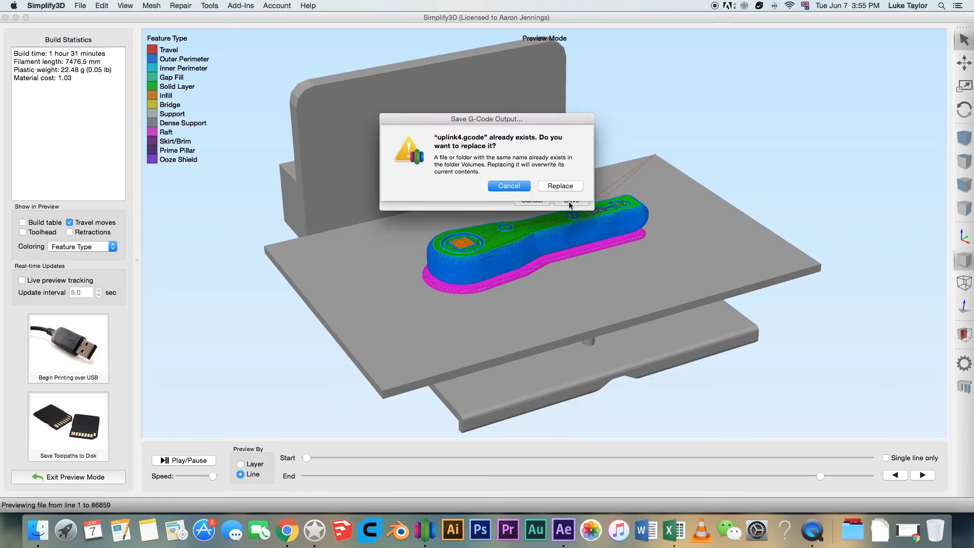